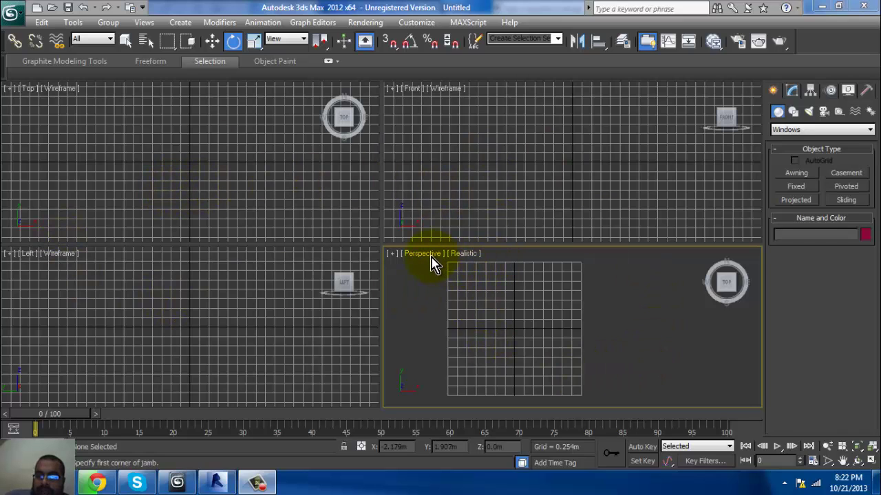
Switch the top-right viewport from Front, via Bottom, to a Left view
{"action": "left_click", "coordinate": [412, 97]}
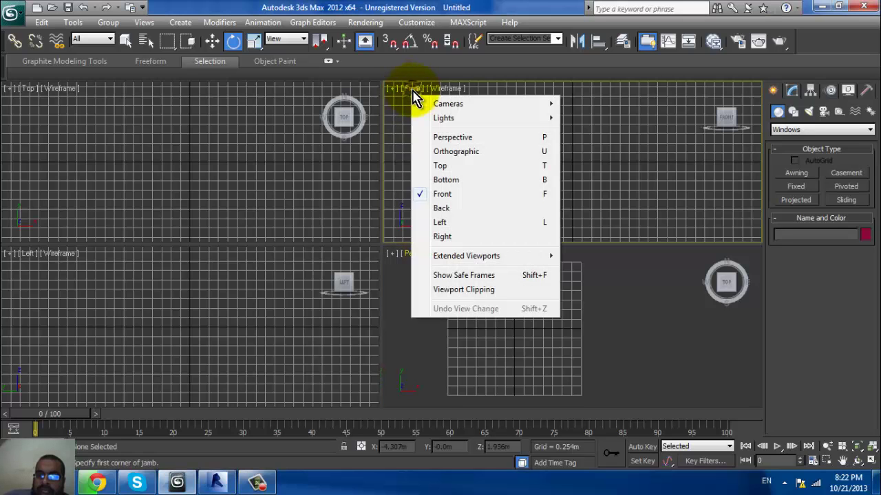
{"action": "left_click", "coordinate": [454, 180]}
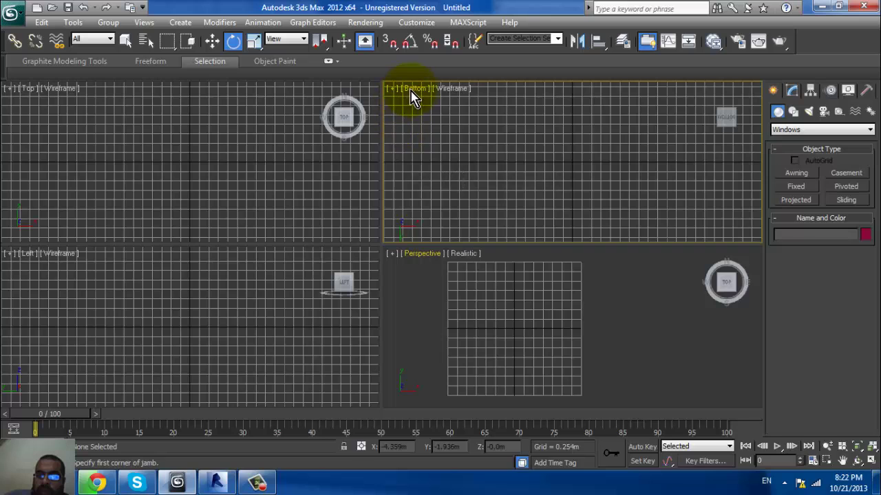
{"action": "left_click", "coordinate": [411, 96]}
{"action": "left_click", "coordinate": [400, 222]}
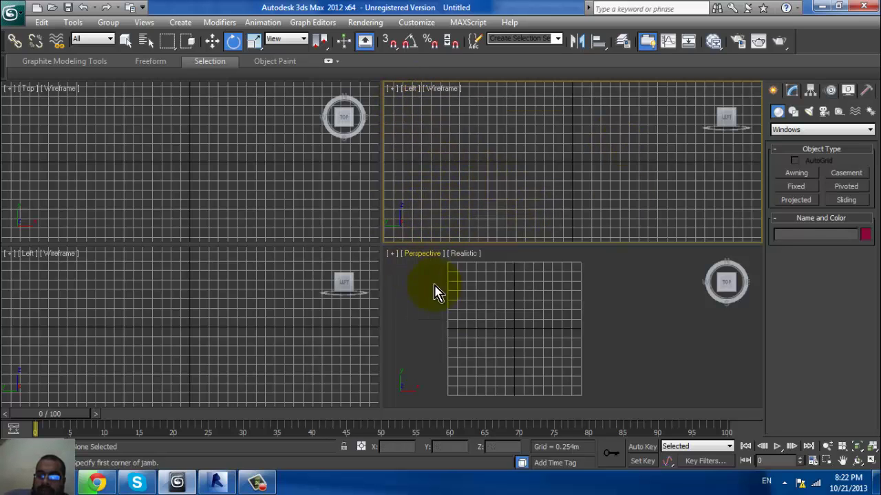
Make the Perspective viewport the active viewport
{"action": "left_click", "coordinate": [735, 297]}
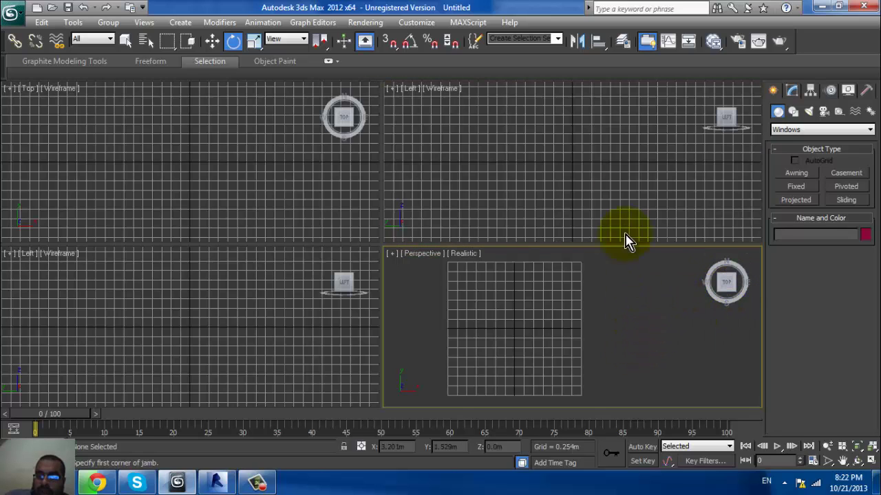
{"action": "left_click", "coordinate": [615, 196]}
{"action": "left_click", "coordinate": [605, 294]}
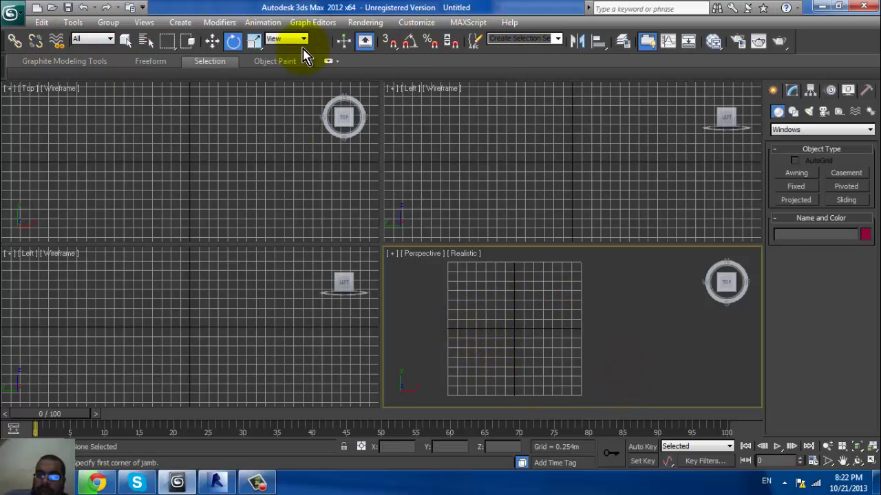
{"action": "left_click", "coordinate": [193, 22]}
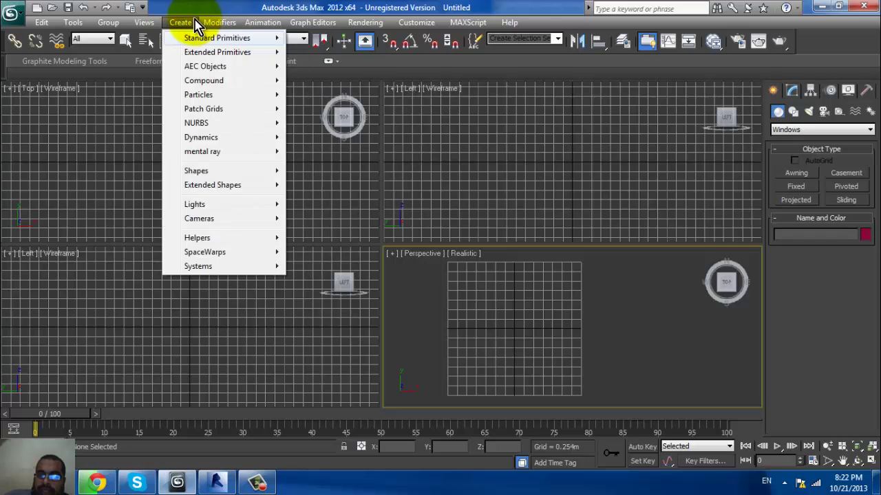
{"action": "left_click", "coordinate": [210, 15]}
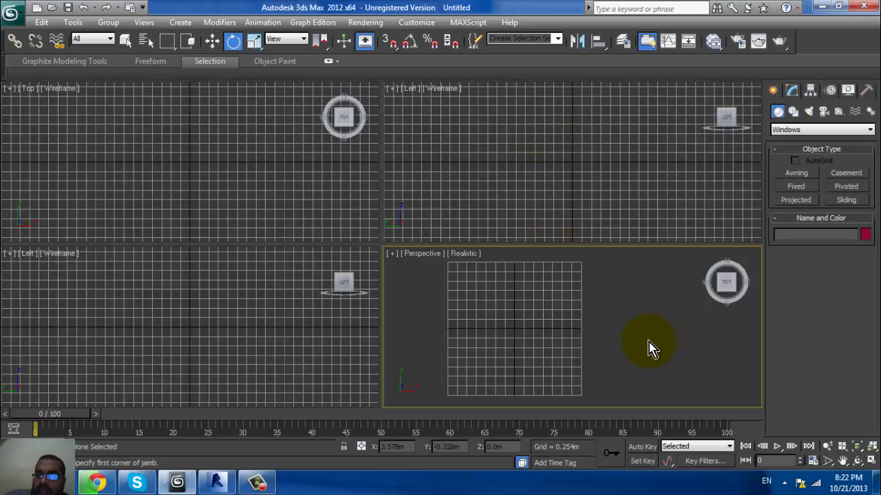
{"action": "left_click_drag", "start_coordinate": [648, 348], "coordinate": [620, 356]}
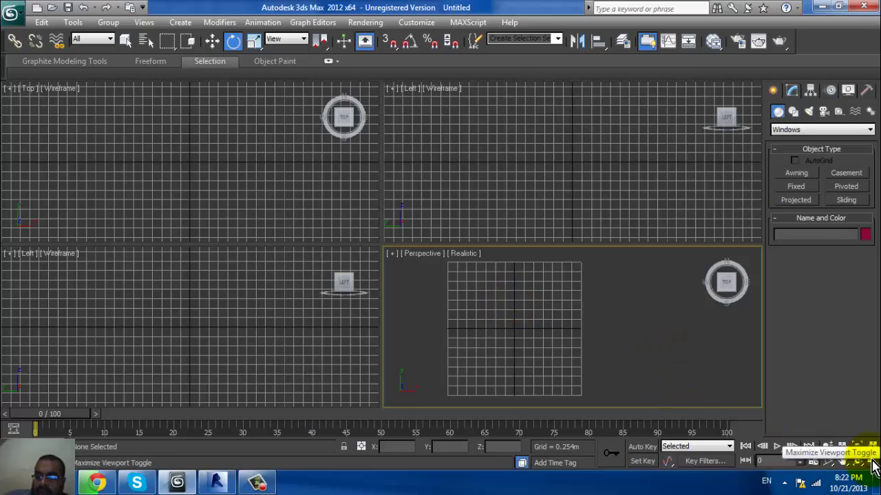
Maximize the Perspective viewport, then pan and use the ViewCube to look down on the grid from the top
{"action": "left_click", "coordinate": [871, 466]}
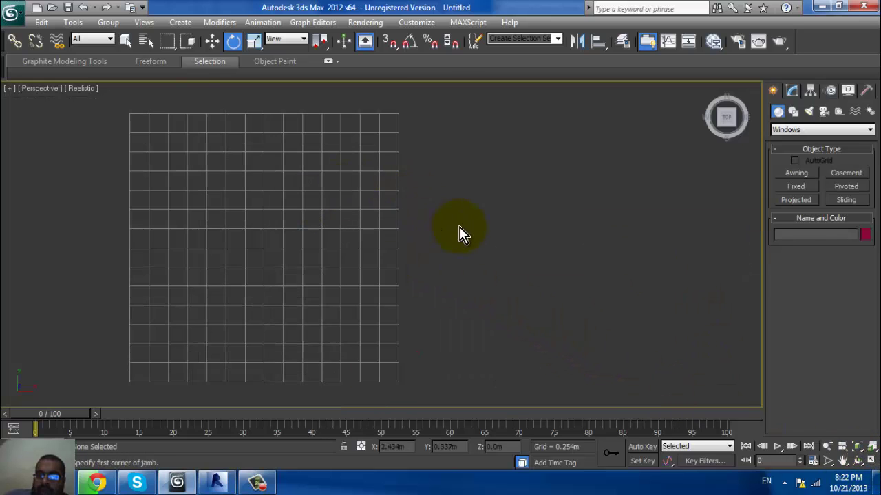
{"action": "mouse_move", "coordinate": [458, 232]}
{"action": "middle_mouse_down"}
{"action": "mouse_move", "coordinate": [542, 233]}
{"action": "mouse_move", "coordinate": [570, 249]}
{"action": "middle_mouse_up"}
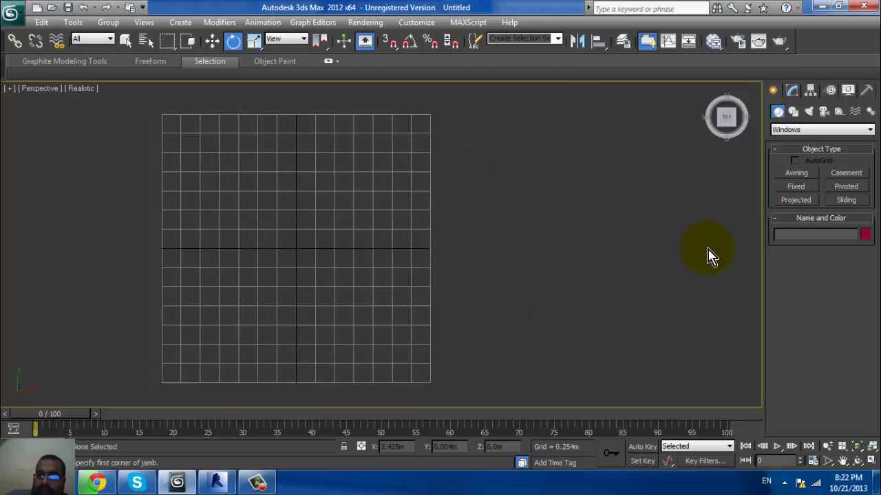
{"action": "mouse_move", "coordinate": [726, 119]}
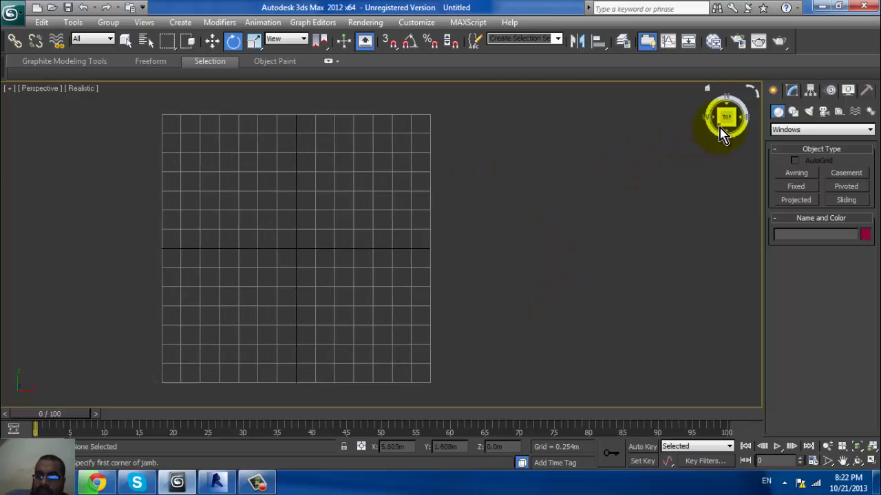
{"action": "left_click", "coordinate": [720, 129]}
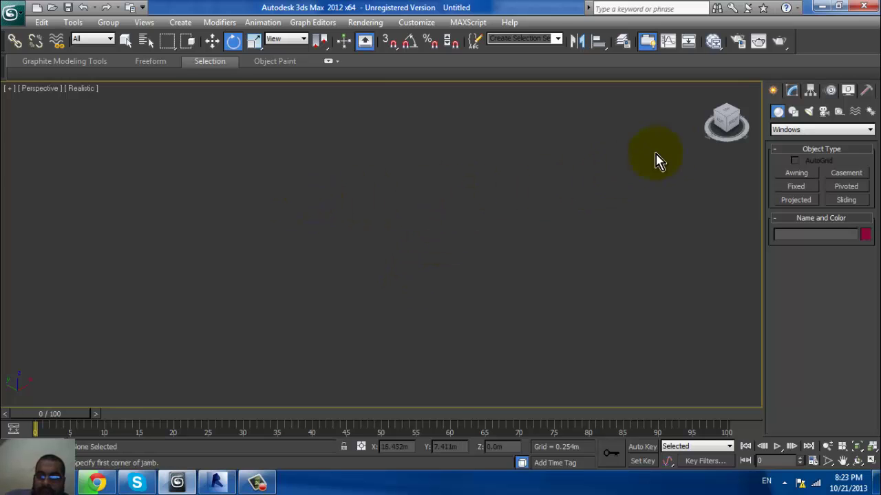
{"action": "left_click", "coordinate": [724, 115]}
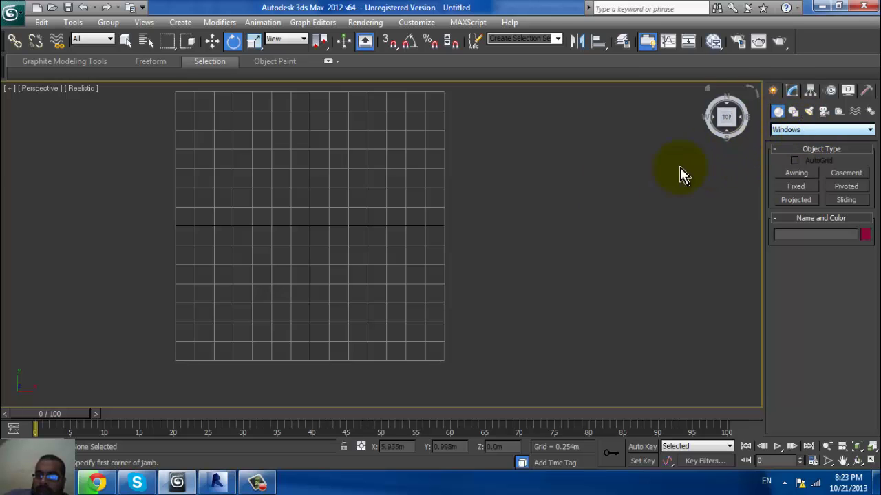
{"action": "left_click", "coordinate": [817, 130]}
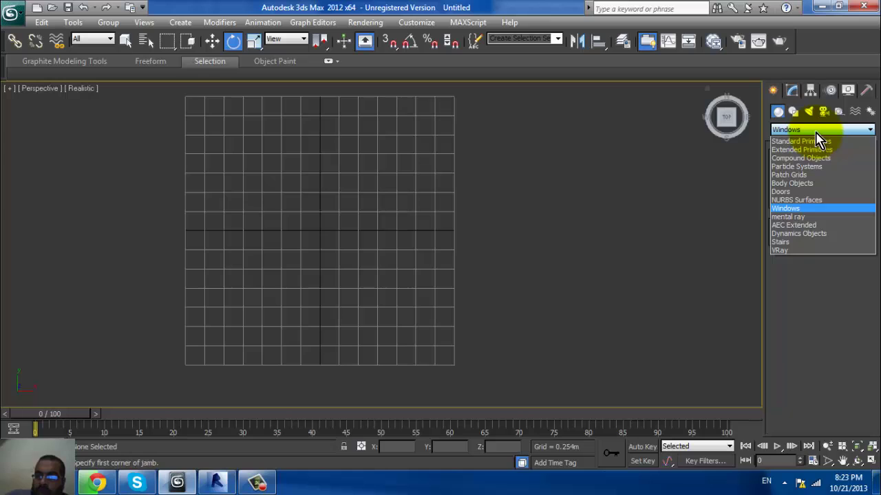
Draw a trial three-sided AEC Extended wall on the grid, then undo it with Ctrl+Z
{"action": "left_click", "coordinate": [806, 232]}
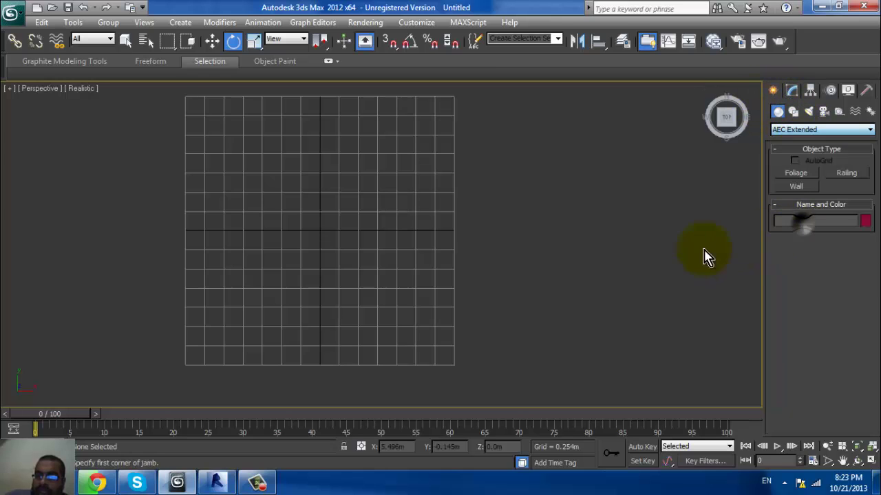
{"action": "left_click", "coordinate": [796, 187]}
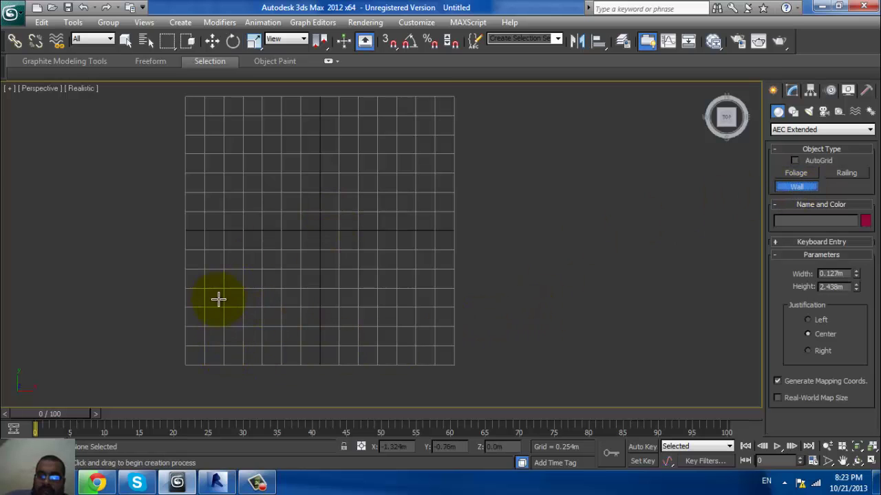
{"action": "left_click", "coordinate": [196, 352]}
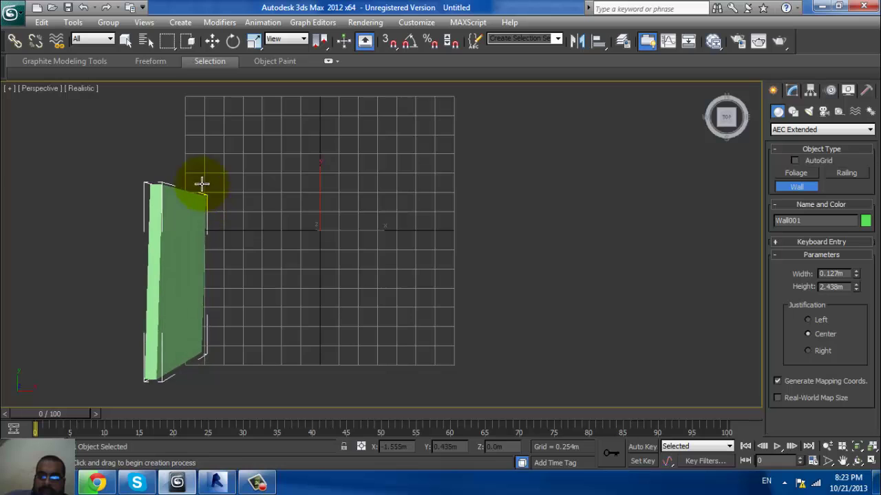
{"action": "left_click", "coordinate": [203, 172]}
{"action": "left_click", "coordinate": [405, 171]}
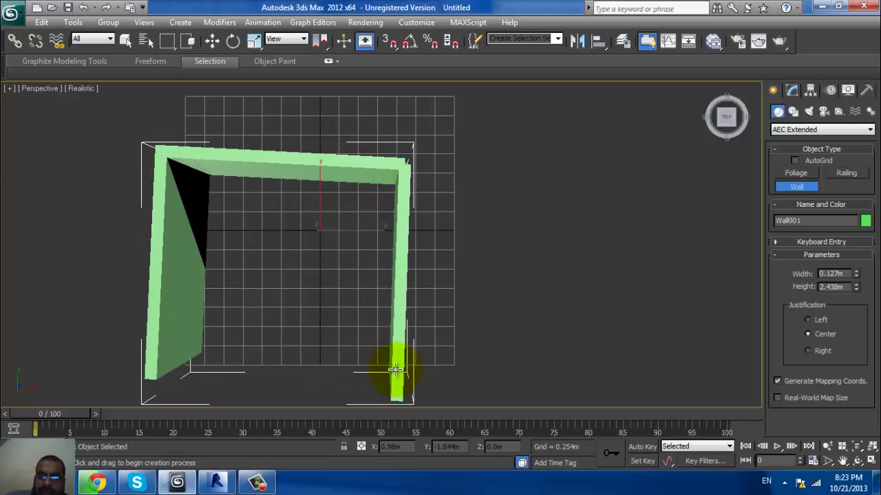
{"action": "right_click", "coordinate": [391, 346]}
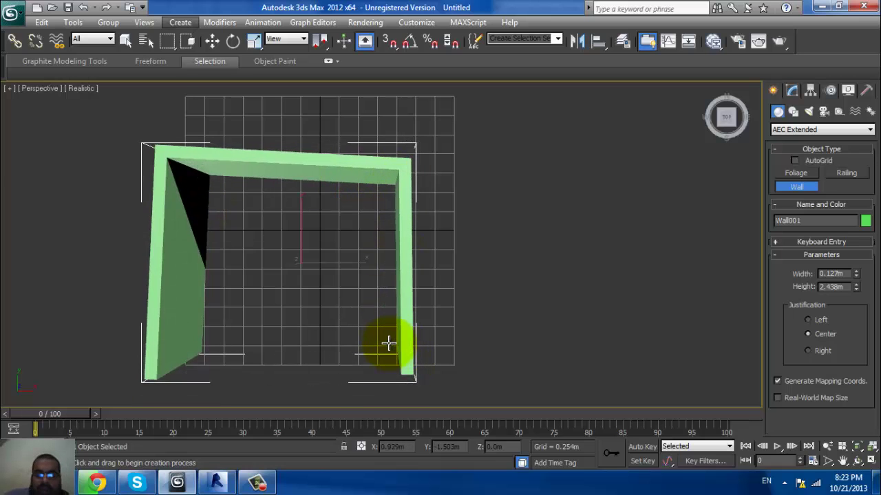
{"action": "key", "text": "ctrl+z"}
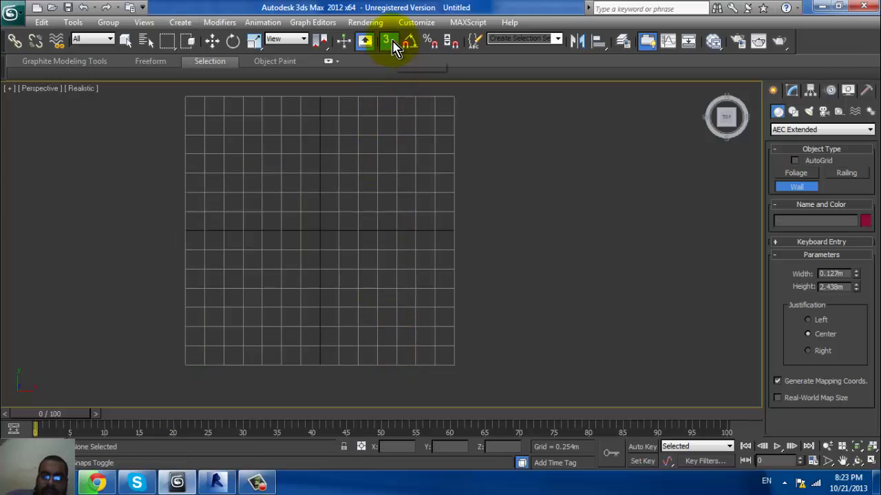
Limit snapping to Grid Points and Grid Lines only in Grid and Snap Settings
{"action": "right_click", "coordinate": [394, 45]}
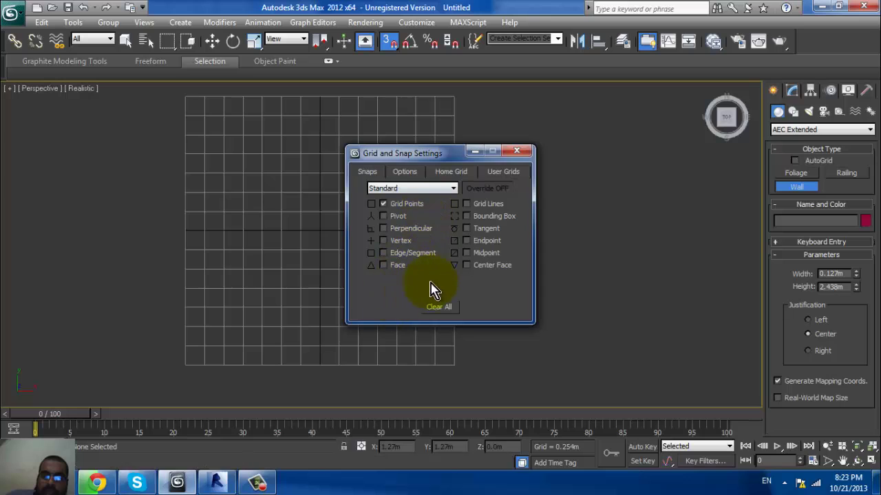
{"action": "left_click", "coordinate": [480, 206]}
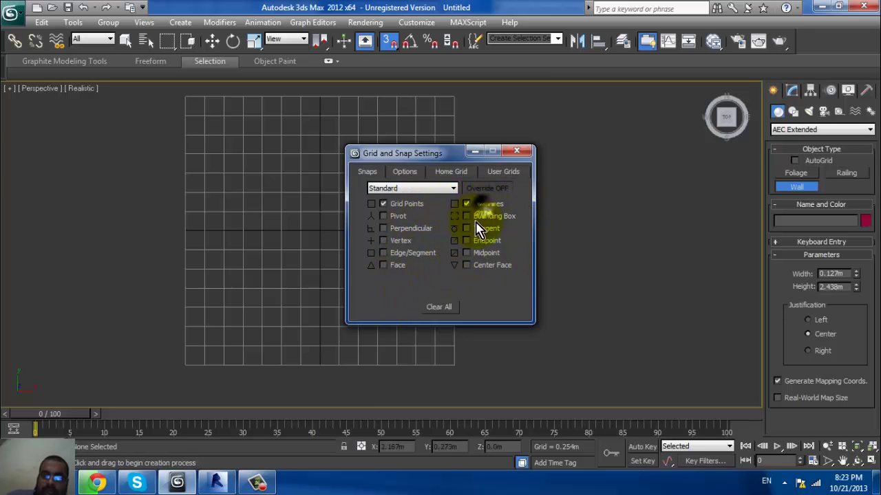
{"action": "left_click", "coordinate": [441, 307]}
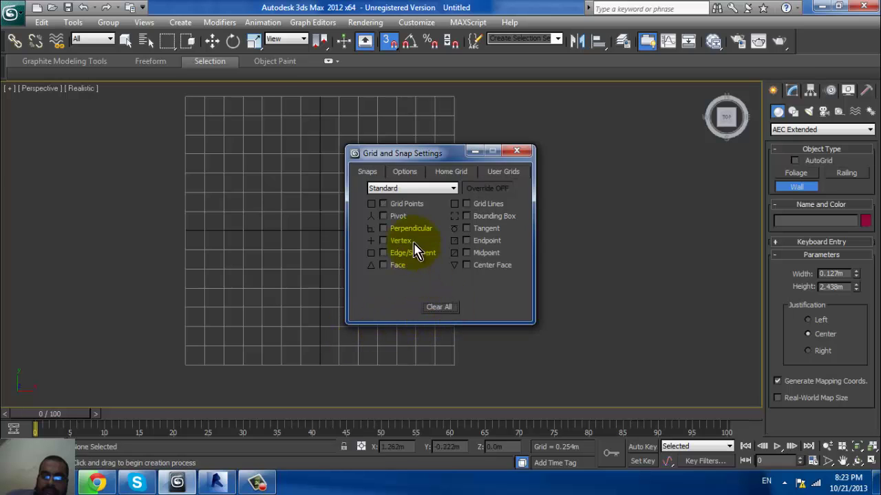
{"action": "left_click", "coordinate": [384, 203]}
{"action": "left_click", "coordinate": [486, 204]}
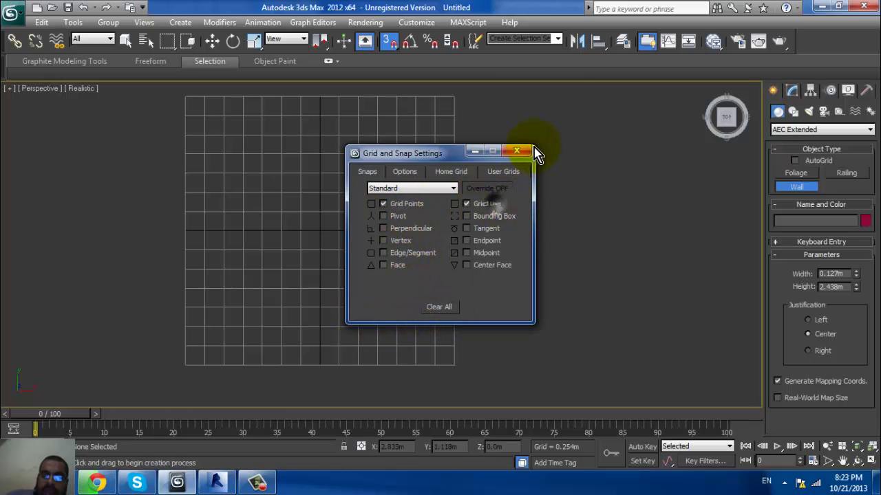
{"action": "left_click", "coordinate": [516, 150]}
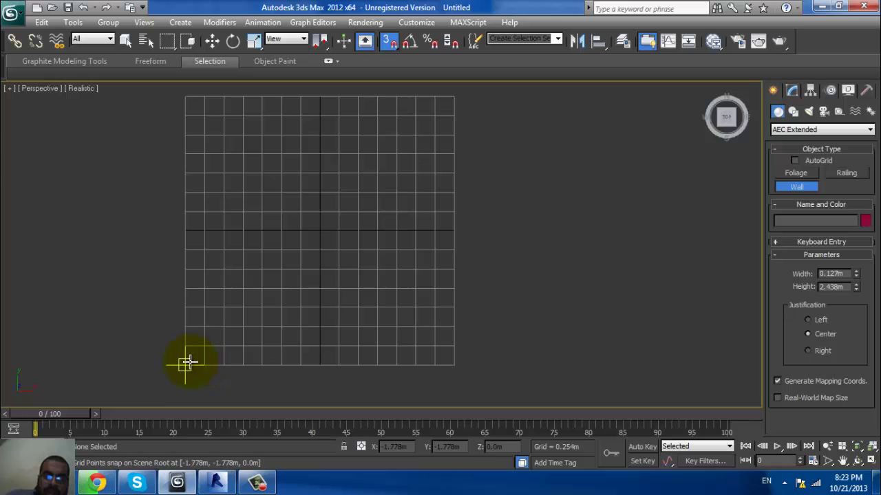
Draw walls through the four grid corners back to the start, welding the closing point
{"action": "left_click", "coordinate": [187, 362]}
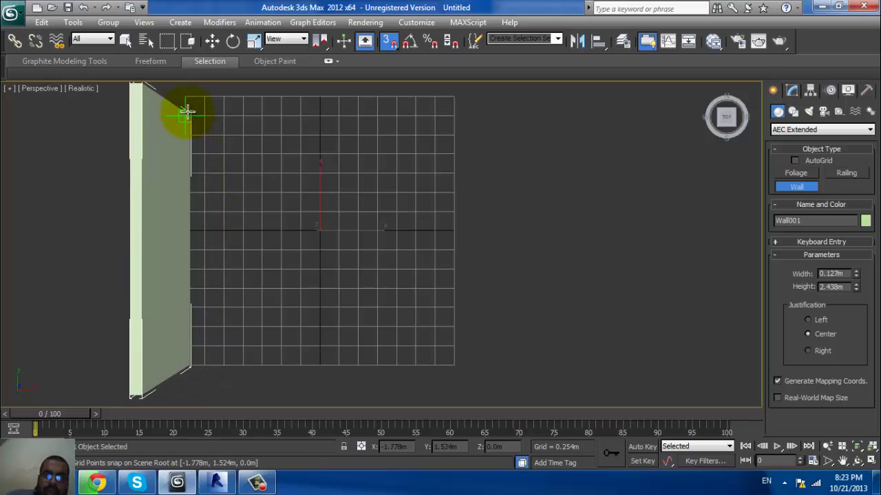
{"action": "left_click", "coordinate": [182, 100]}
{"action": "left_click", "coordinate": [455, 96]}
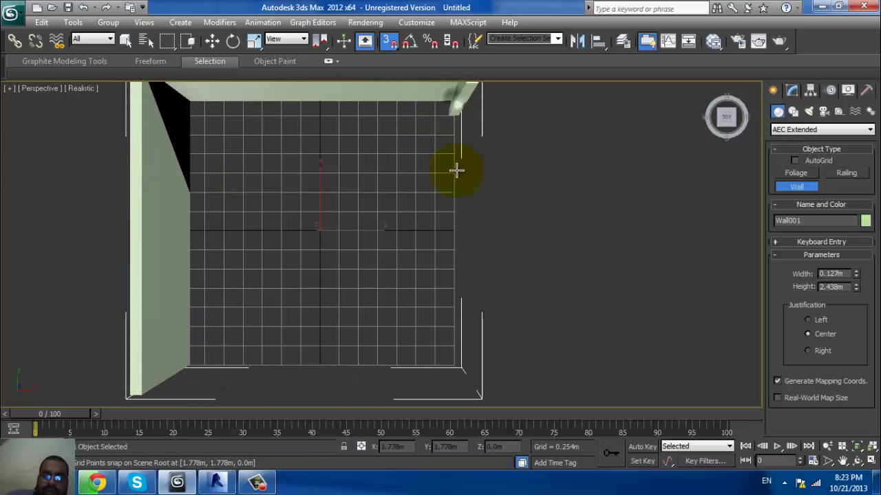
{"action": "left_click", "coordinate": [454, 365]}
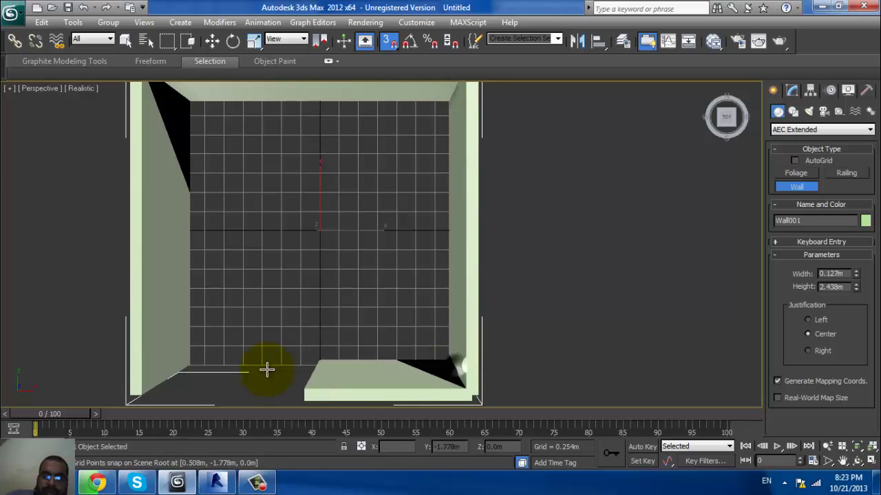
{"action": "left_click", "coordinate": [183, 364]}
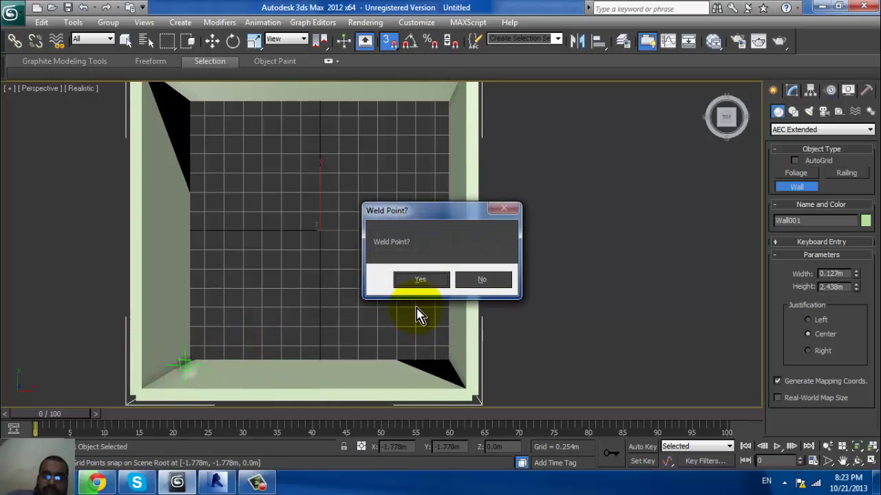
{"action": "left_click", "coordinate": [411, 280]}
{"action": "right_click", "coordinate": [411, 271]}
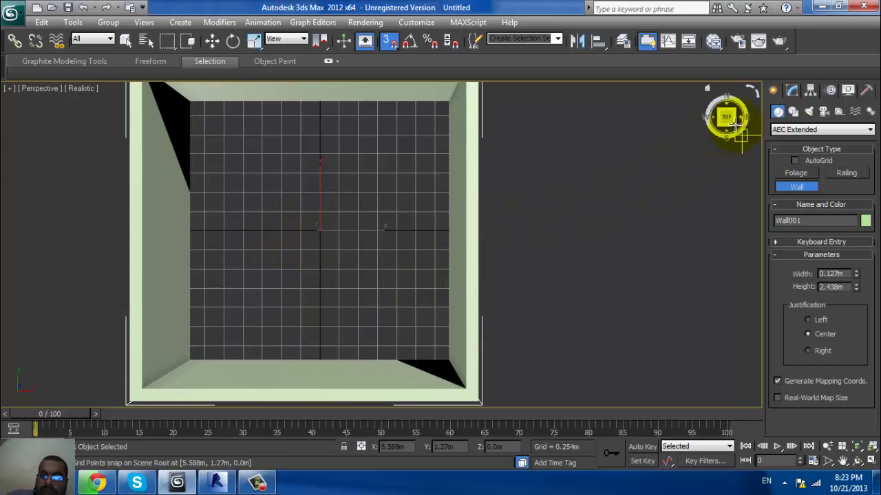
Turn snaps off, deselect the wall, and orbit and zoom out to a high corner view
{"action": "key", "text": "e"}
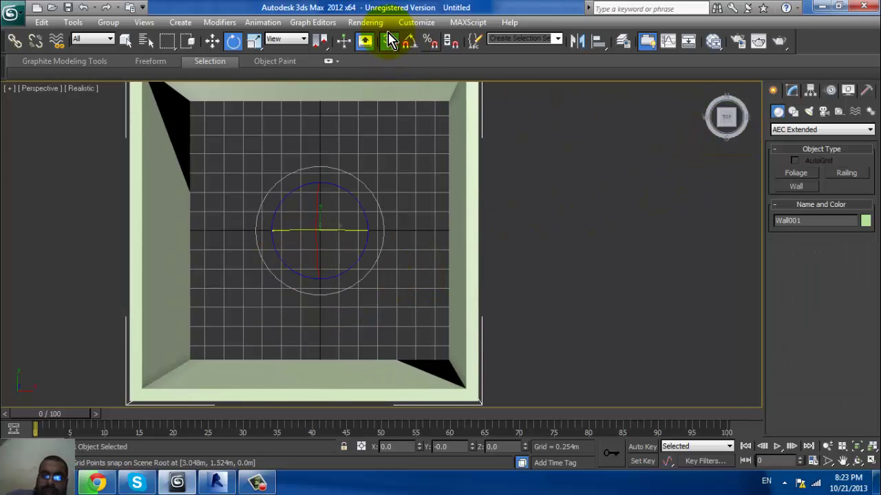
{"action": "left_click", "coordinate": [388, 46]}
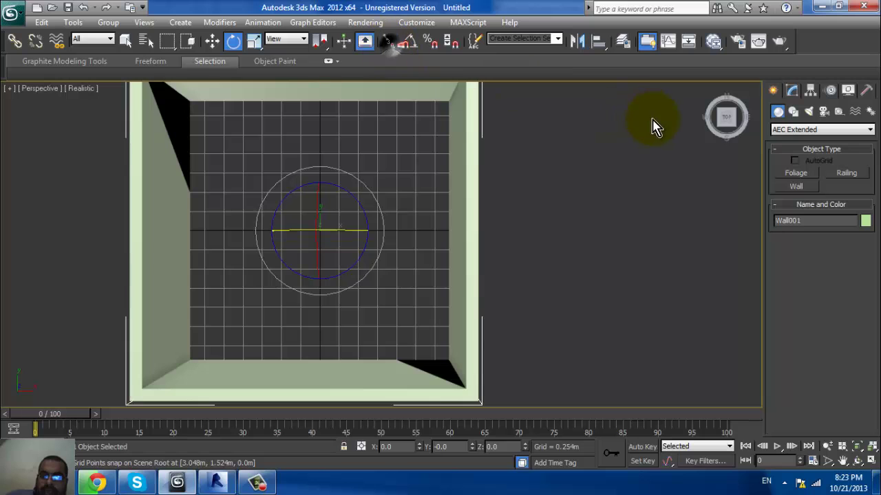
{"action": "key", "text": "ctrl+d"}
{"action": "left_click", "coordinate": [727, 132]}
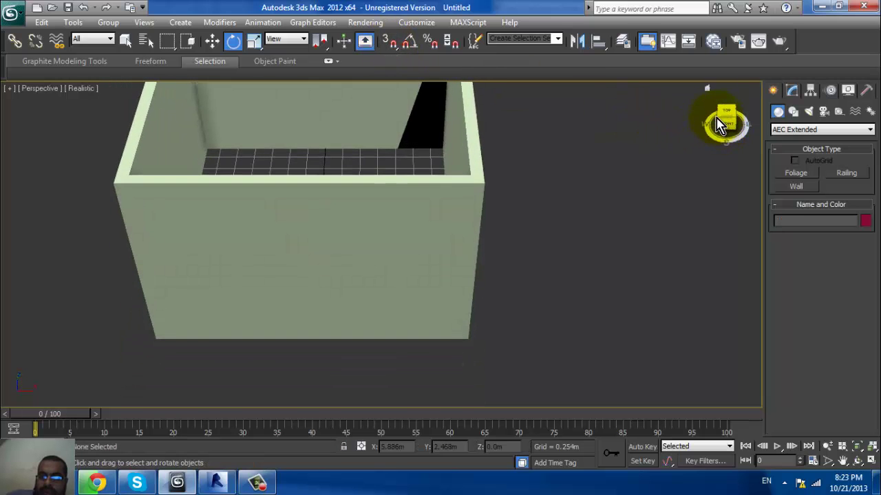
{"action": "mouse_move", "coordinate": [682, 153]}
{"action": "middle_mouse_down", "text": "alt"}
{"action": "mouse_move", "coordinate": [392, 187]}
{"action": "mouse_move", "coordinate": [456, 251]}
{"action": "middle_mouse_up", "text": "alt"}
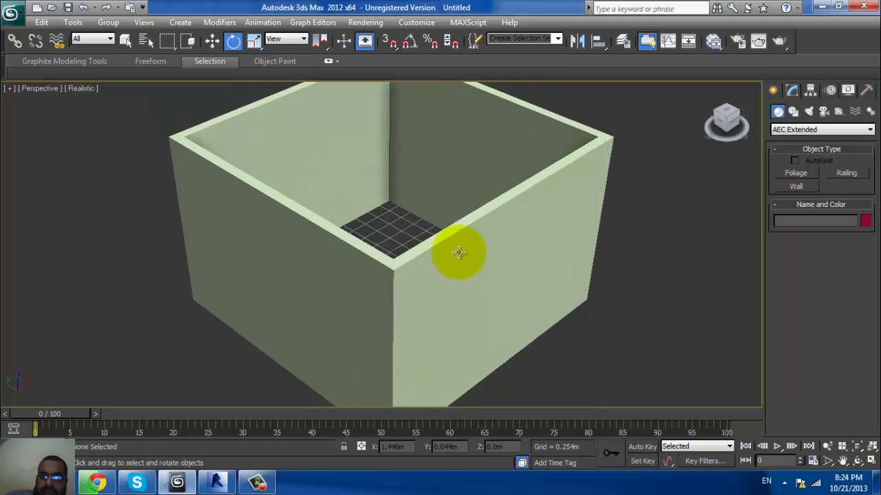
{"action": "scroll", "coordinate": [491, 227], "scroll_direction": "down", "scroll_amount": 3}
{"action": "left_click", "coordinate": [796, 186]}
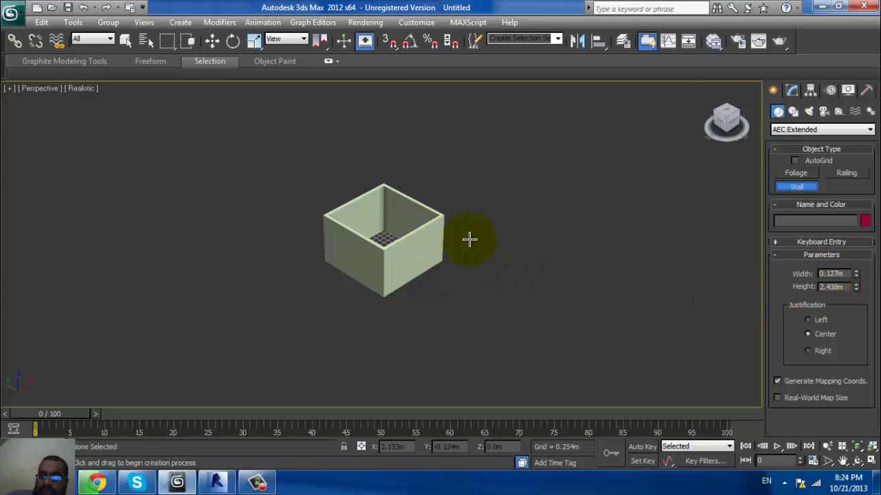
Place a Banyan tree from Foliage beside the room and frame it in view
{"action": "left_click", "coordinate": [795, 173]}
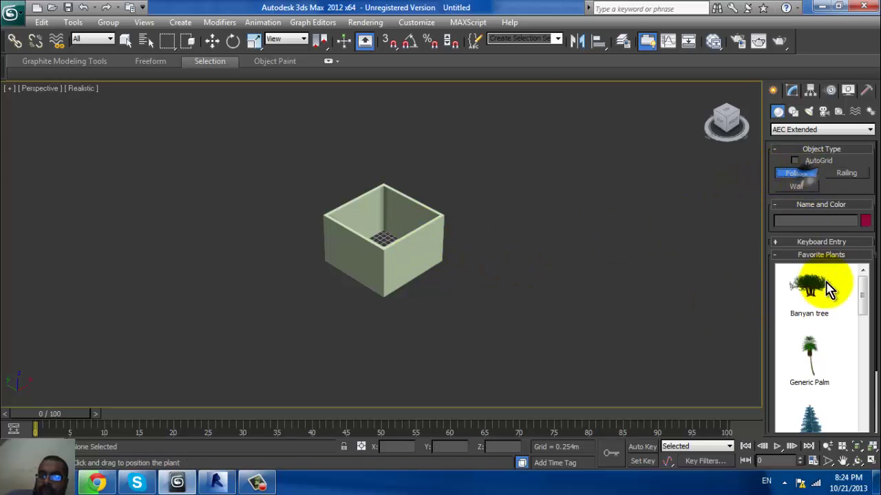
{"action": "left_click_drag", "start_coordinate": [810, 292], "coordinate": [525, 289]}
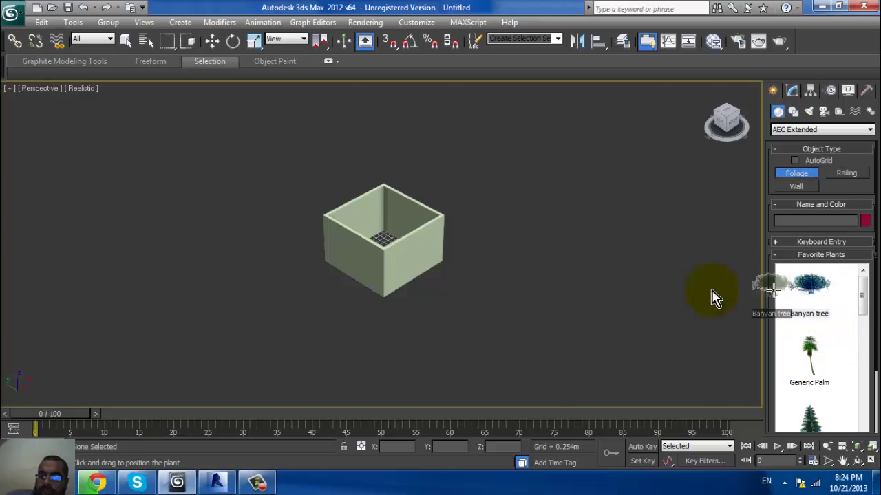
{"action": "middle_click_drag", "start_coordinate": [525, 289], "coordinate": [466, 165]}
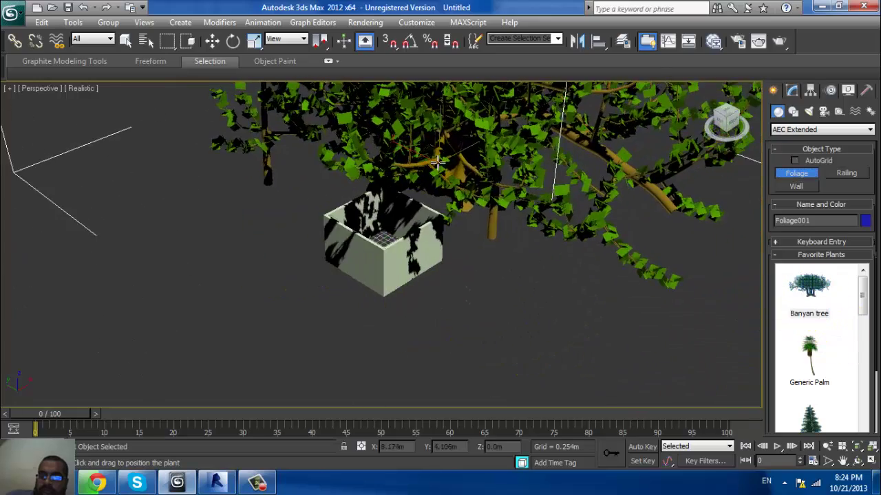
{"action": "key", "text": "z"}
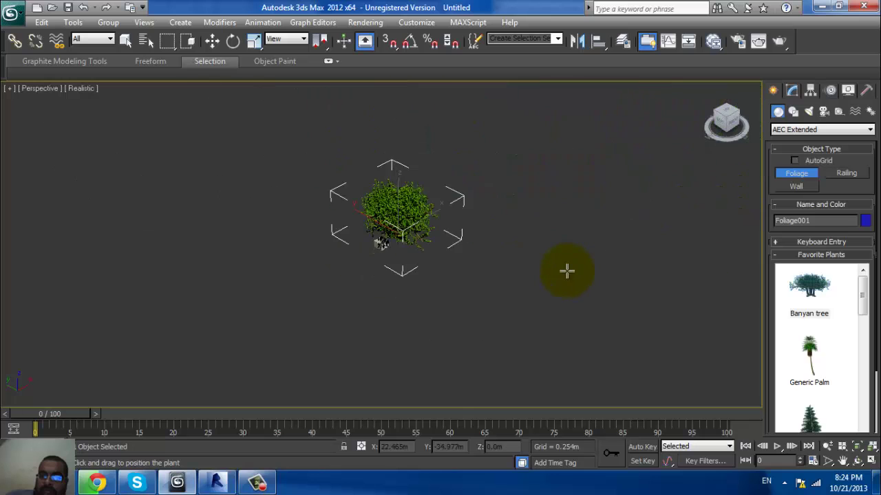
{"action": "scroll", "coordinate": [418, 234], "scroll_direction": "up", "scroll_amount": 5}
Uniformly scale the Banyan tree down to about 40%
{"action": "key", "text": "e"}
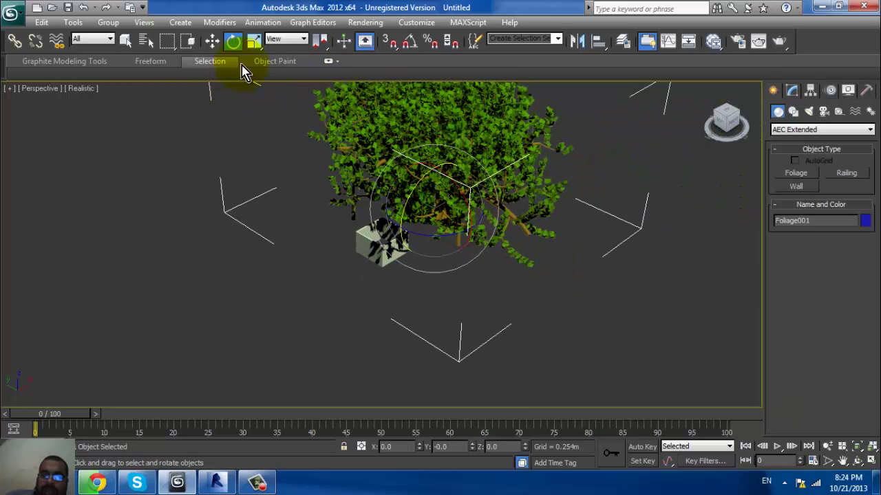
{"action": "left_click", "coordinate": [254, 41]}
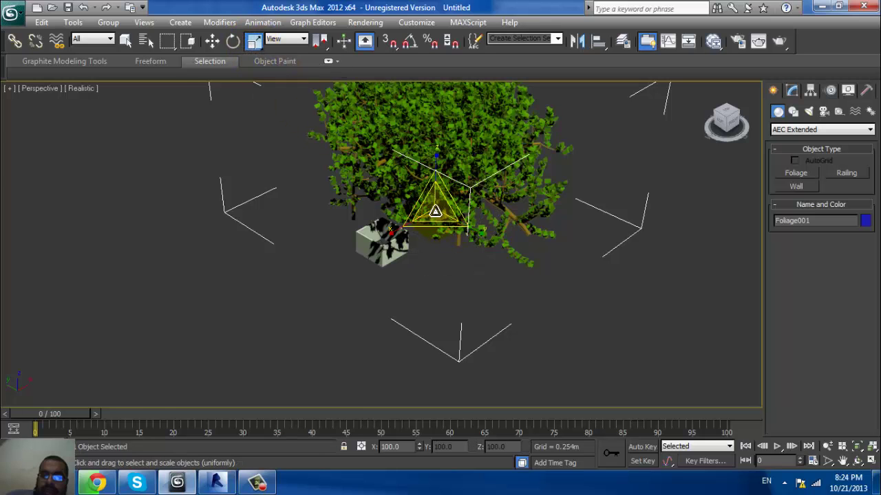
{"action": "left_click_drag", "start_coordinate": [434, 203], "coordinate": [420, 315]}
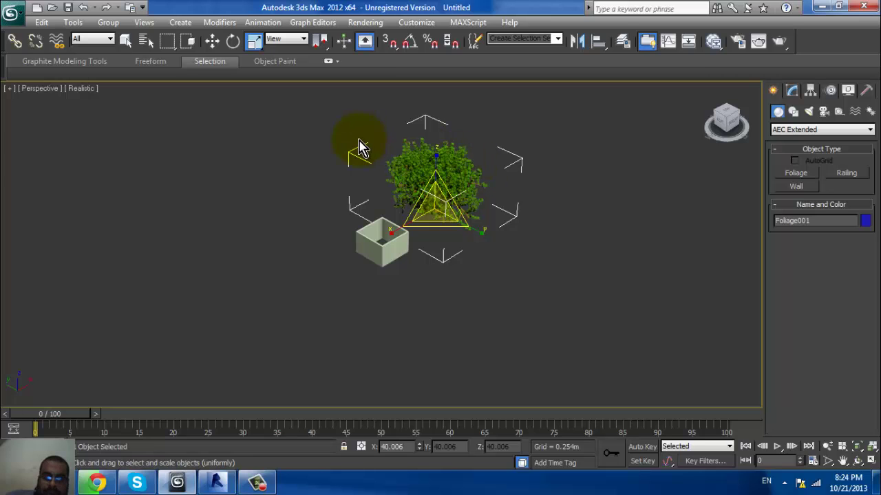
{"action": "key", "text": "c"}
{"action": "left_click", "coordinate": [471, 281]}
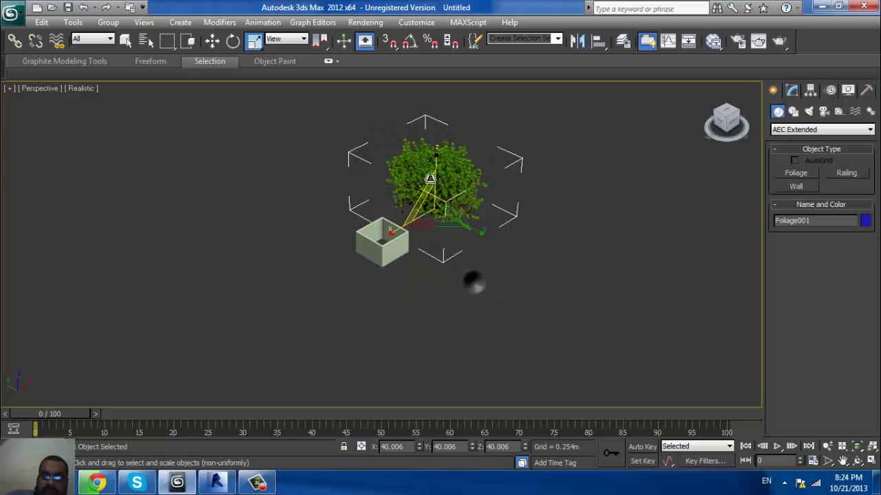
{"action": "left_click_drag", "start_coordinate": [430, 179], "coordinate": [487, 191]}
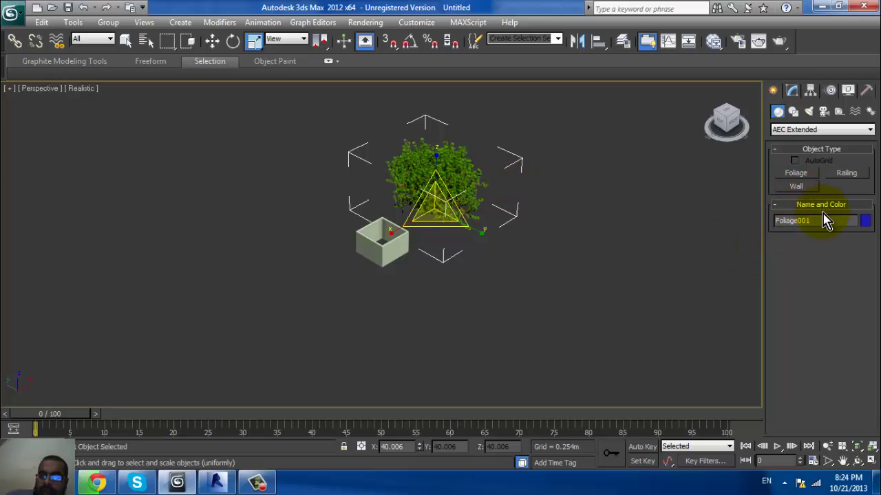
Drop three Generic Palm trees into the scene, two left of the room and one right
{"action": "left_click", "coordinate": [796, 172]}
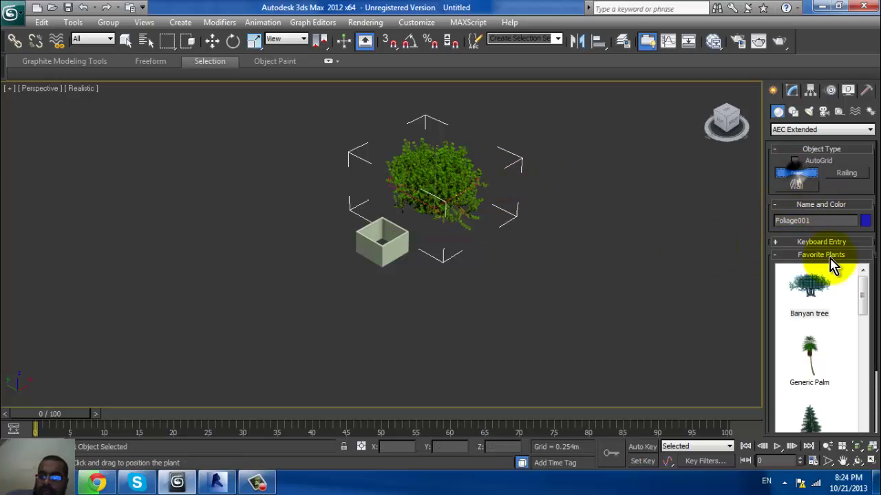
{"action": "left_click", "coordinate": [809, 354]}
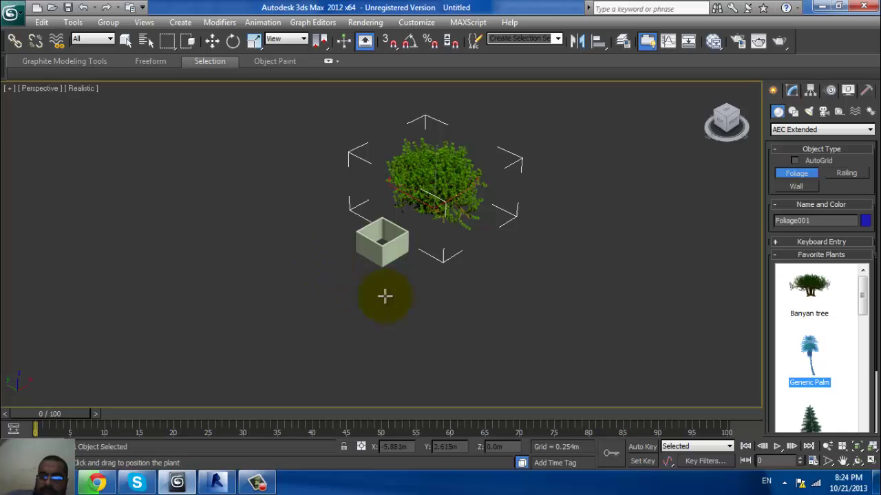
{"action": "mouse_move", "coordinate": [805, 355]}
{"action": "left_mouse_down"}
{"action": "mouse_move", "coordinate": [282, 273]}
{"action": "mouse_move", "coordinate": [305, 246]}
{"action": "left_mouse_up"}
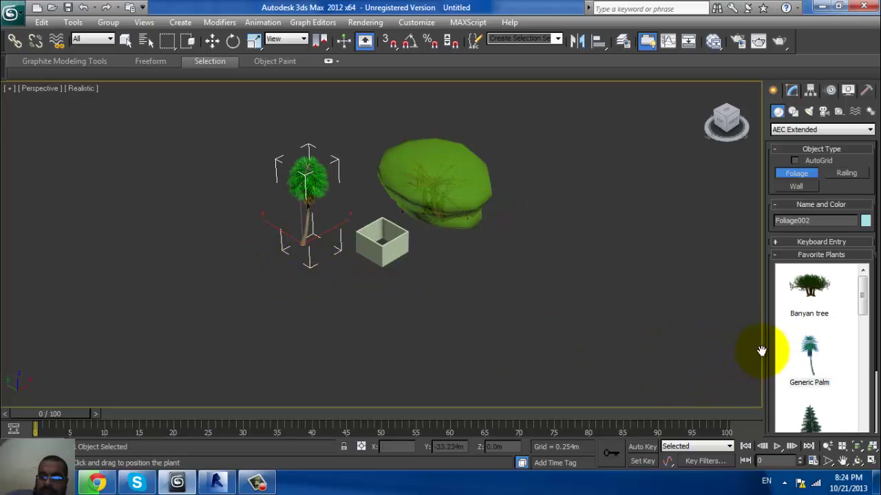
{"action": "left_click_drag", "start_coordinate": [809, 354], "coordinate": [273, 313]}
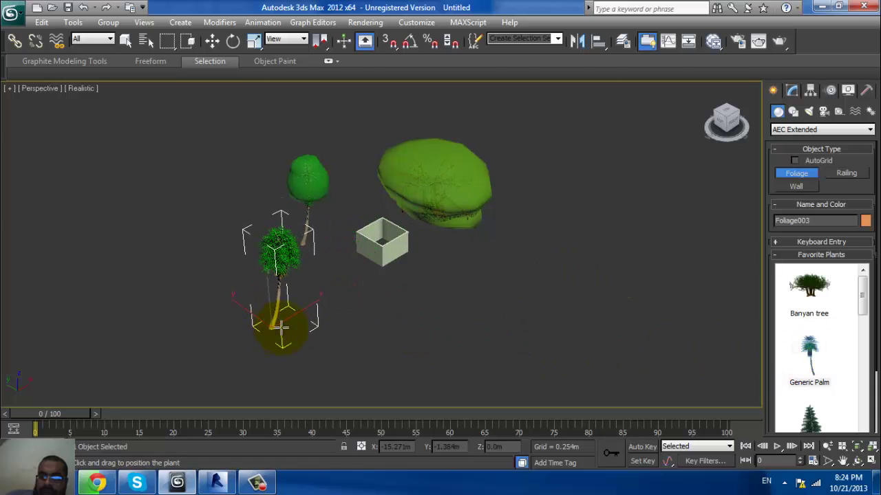
{"action": "mouse_move", "coordinate": [798, 381]}
{"action": "left_mouse_down"}
{"action": "mouse_move", "coordinate": [442, 270]}
{"action": "mouse_move", "coordinate": [523, 282]}
{"action": "left_mouse_up"}
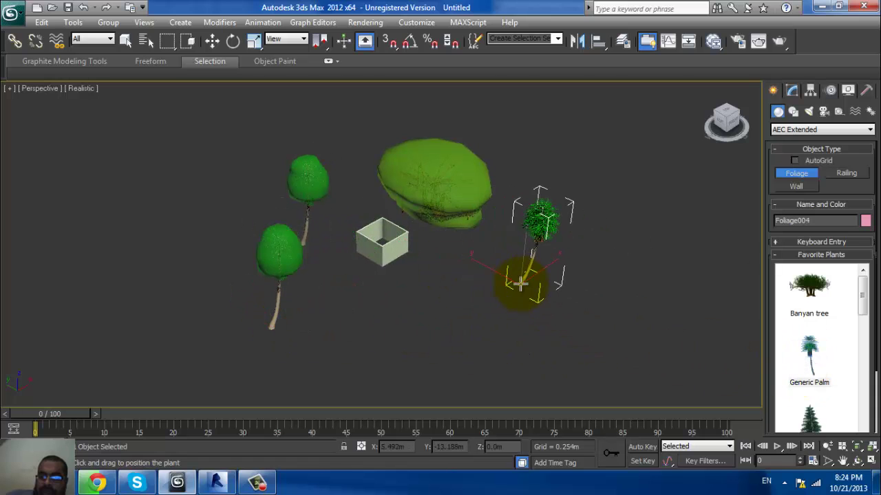
{"action": "key", "text": "r"}
{"action": "left_click", "coordinate": [856, 175]}
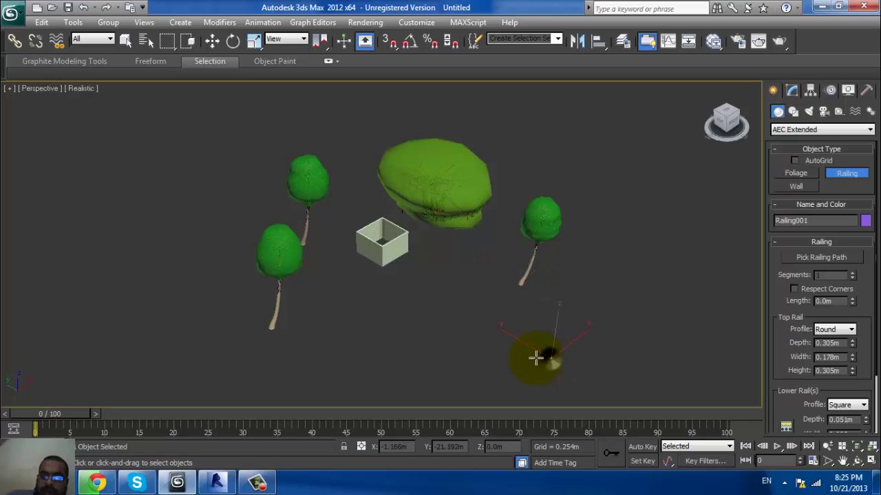
Draw a front railing and a long right-side railing with a Square top rail profile
{"action": "left_click_drag", "start_coordinate": [551, 358], "coordinate": [315, 352]}
{"action": "left_click", "coordinate": [429, 350]}
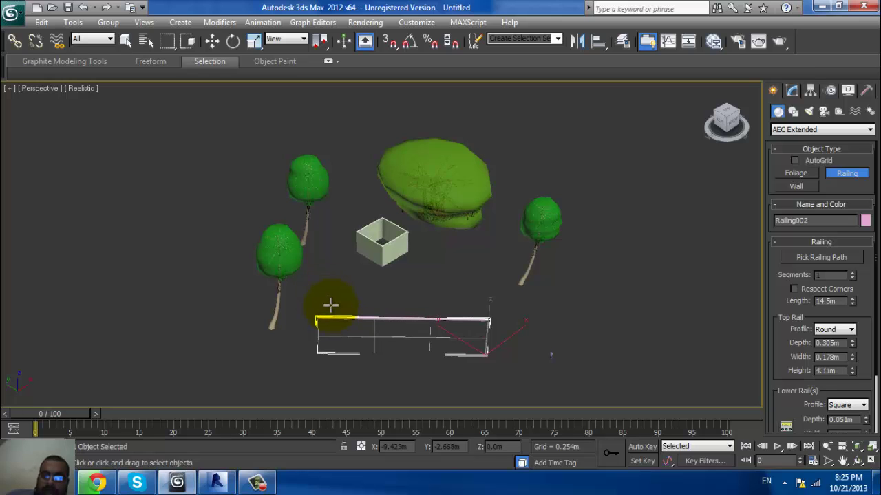
{"action": "right_click", "coordinate": [332, 305]}
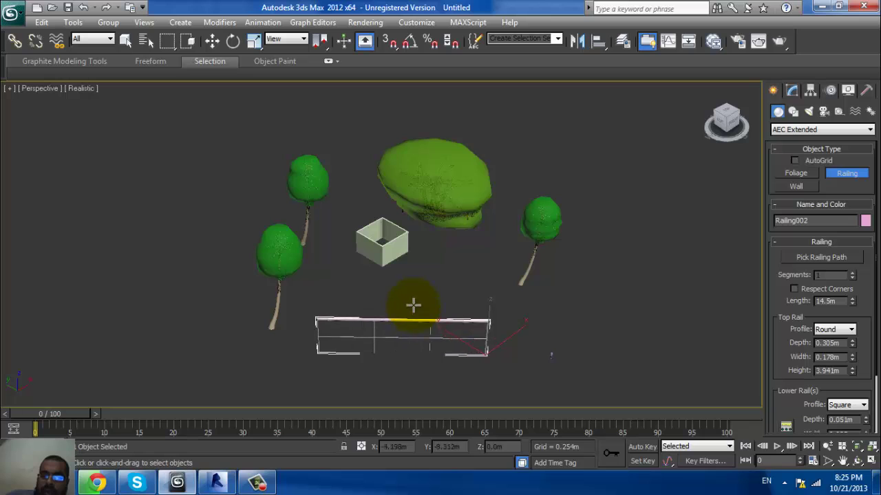
{"action": "left_click", "coordinate": [425, 276]}
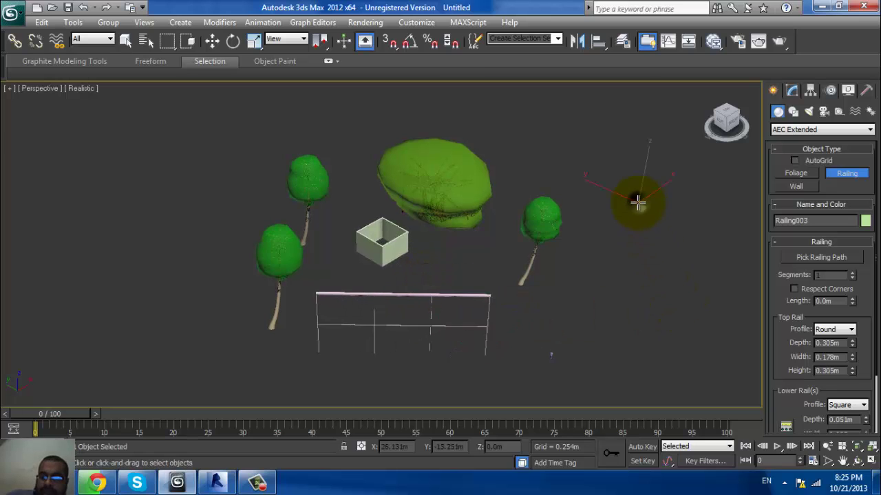
{"action": "left_click_drag", "start_coordinate": [639, 201], "coordinate": [593, 350]}
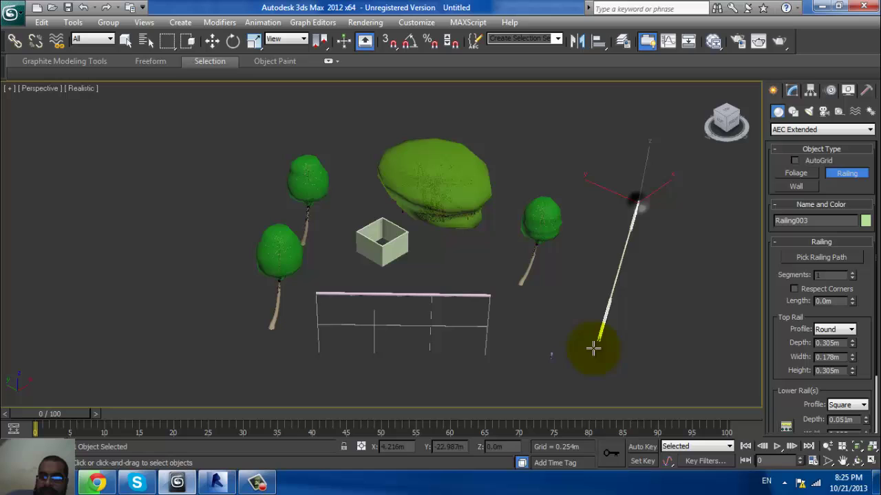
{"action": "left_click", "coordinate": [834, 330]}
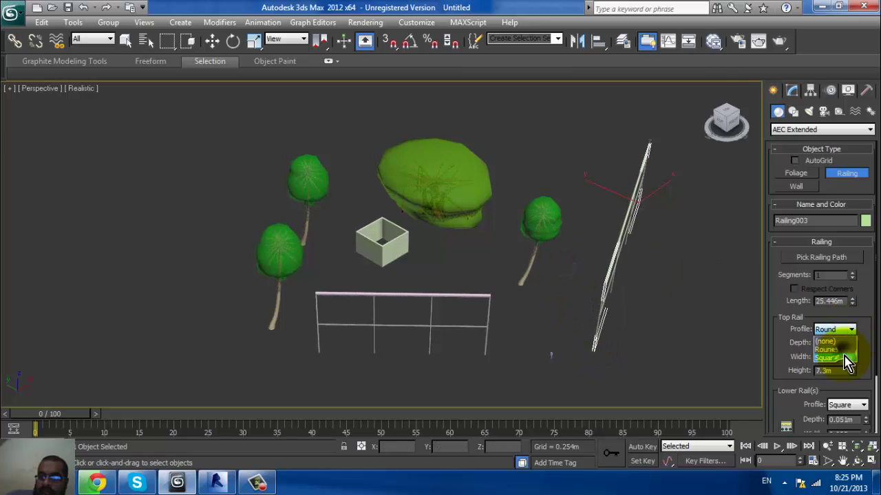
{"action": "left_click", "coordinate": [847, 358]}
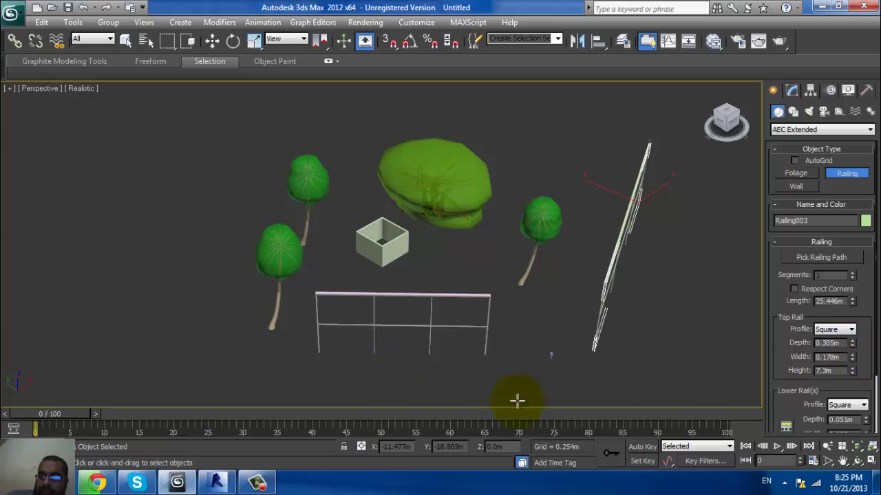
Add a short front railing and another railing along the left of the trees
{"action": "left_click_drag", "start_coordinate": [431, 374], "coordinate": [293, 342]}
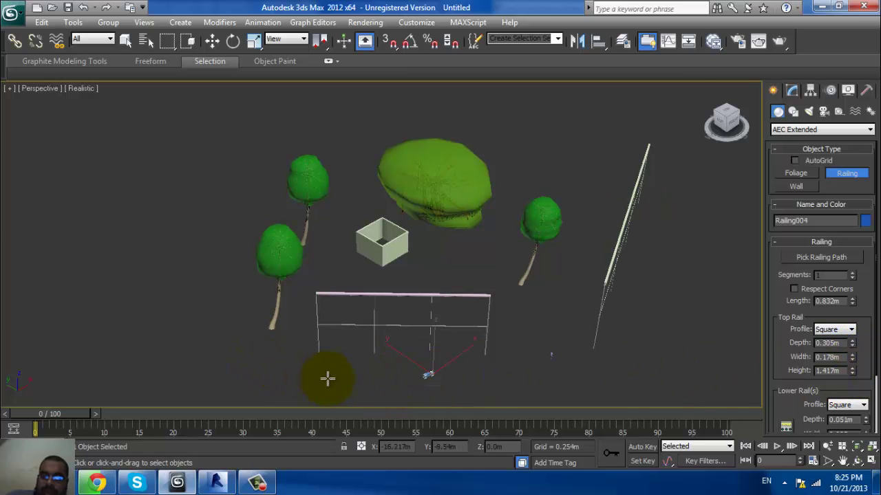
{"action": "left_click", "coordinate": [275, 313]}
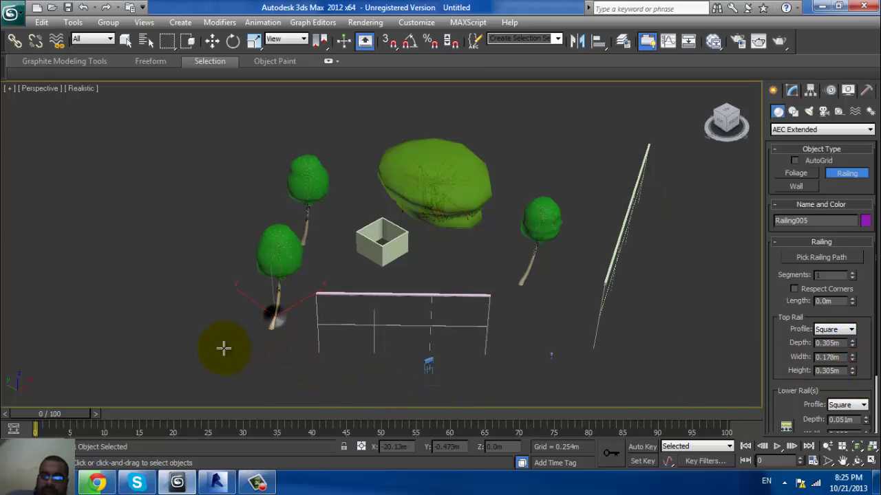
{"action": "left_click_drag", "start_coordinate": [311, 371], "coordinate": [103, 321]}
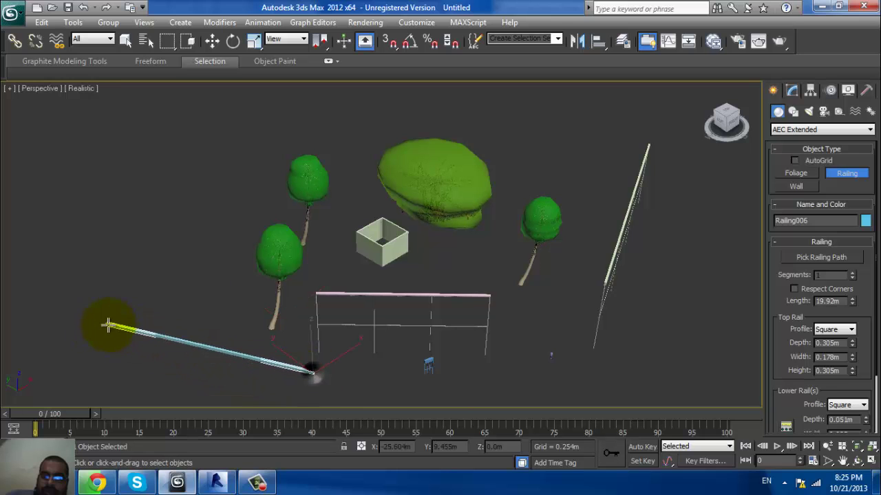
{"action": "left_click", "coordinate": [142, 188]}
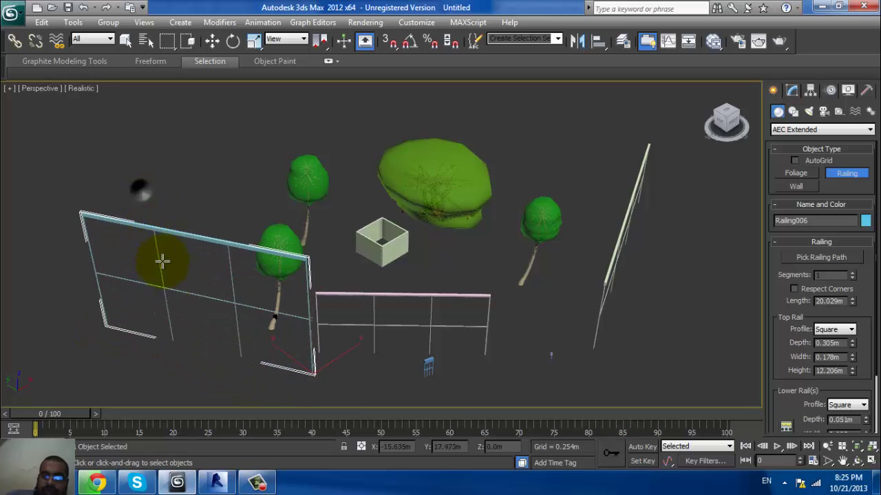
{"action": "key", "text": "r"}
{"action": "scroll", "coordinate": [227, 295], "scroll_direction": "down", "scroll_amount": 4}
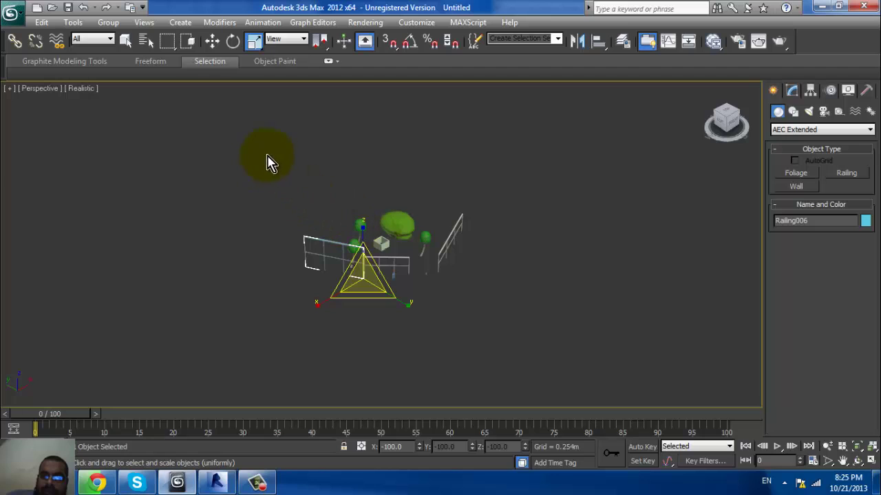
{"action": "left_click", "coordinate": [305, 163]}
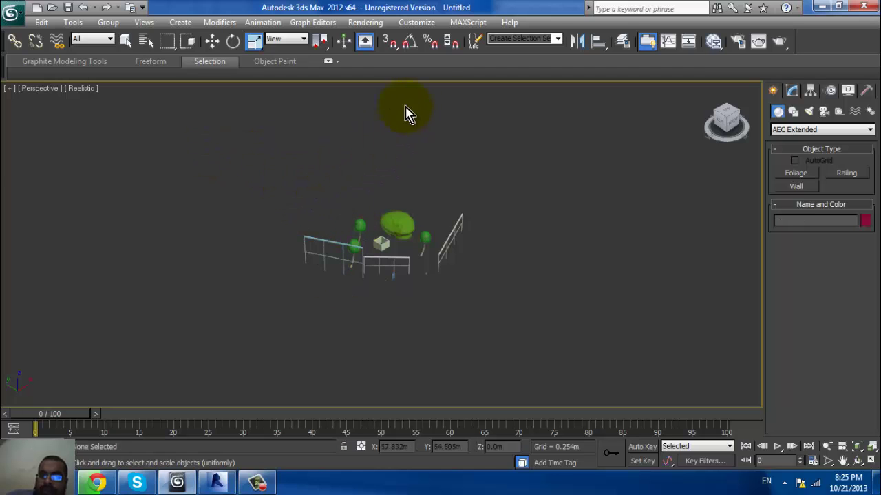
{"action": "left_click", "coordinate": [421, 25]}
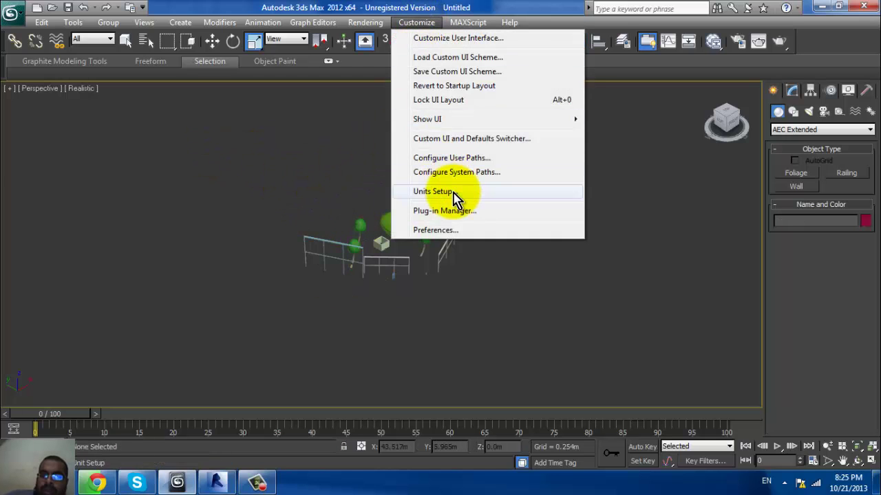
{"action": "left_click", "coordinate": [453, 193]}
{"action": "left_click", "coordinate": [436, 194]}
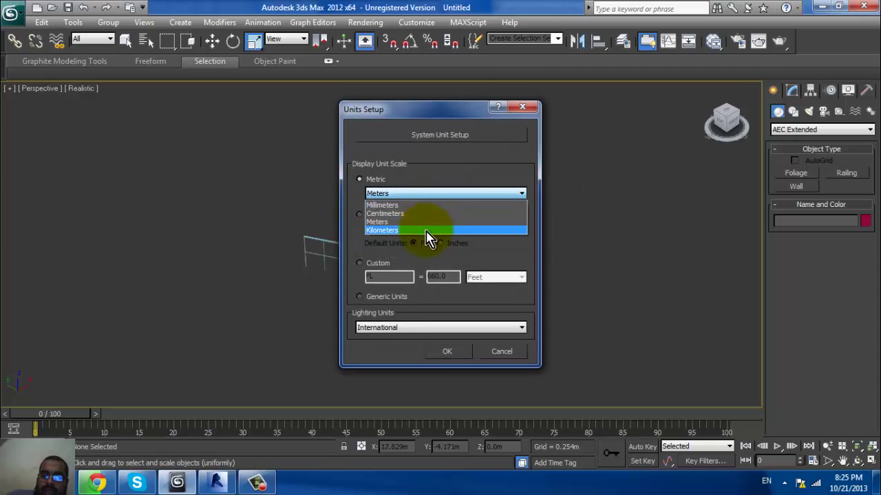
{"action": "left_click", "coordinate": [453, 134]}
{"action": "left_click", "coordinate": [456, 137]}
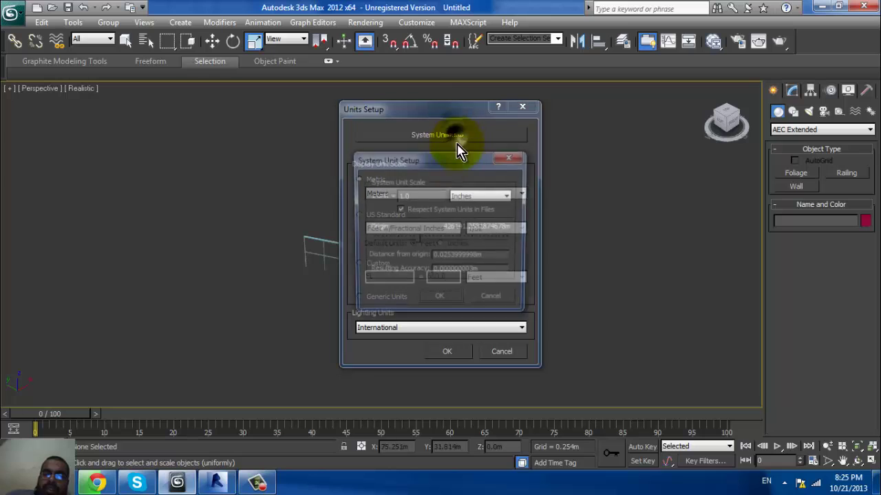
{"action": "left_click", "coordinate": [478, 196]}
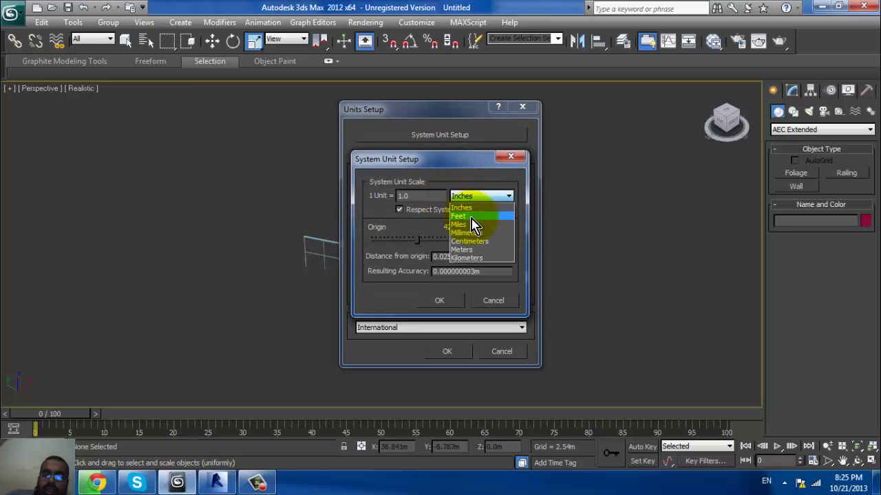
{"action": "left_click", "coordinate": [376, 229]}
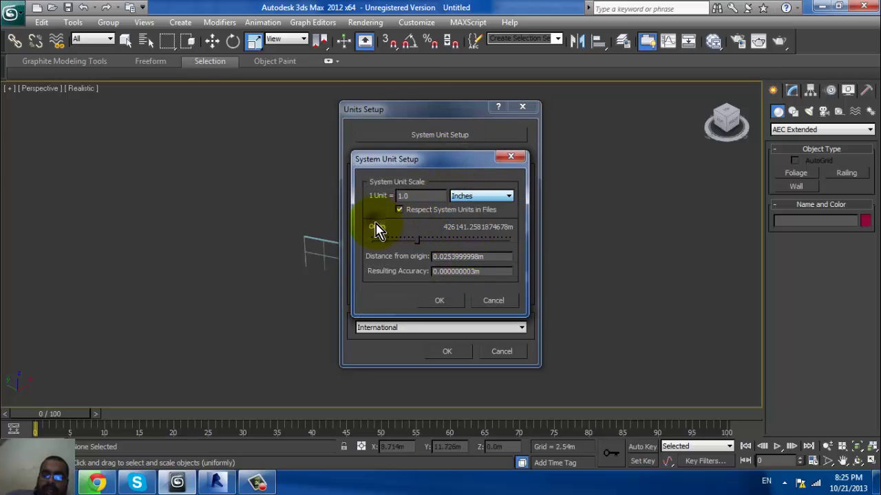
{"action": "left_click", "coordinate": [510, 156]}
{"action": "left_click", "coordinate": [500, 351]}
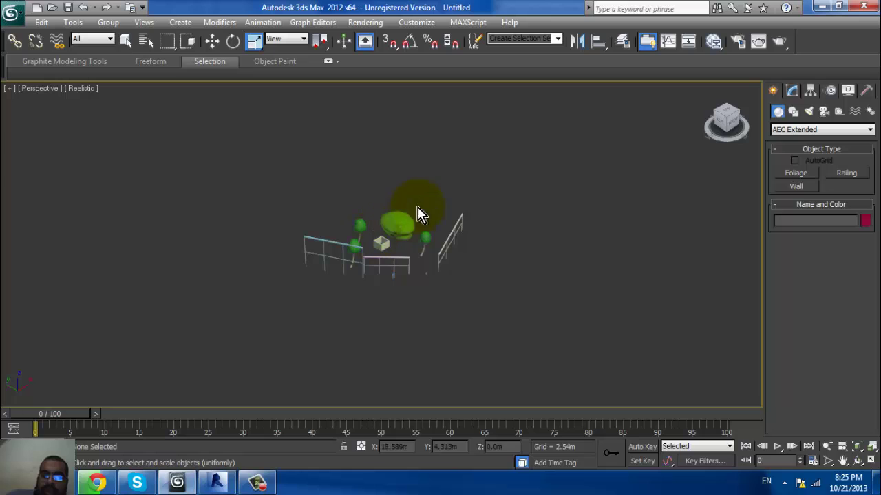
Zoom in so the walled room, trees and railings fill the Perspective viewport
{"action": "scroll", "coordinate": [399, 172], "scroll_direction": "up", "scroll_amount": 5}
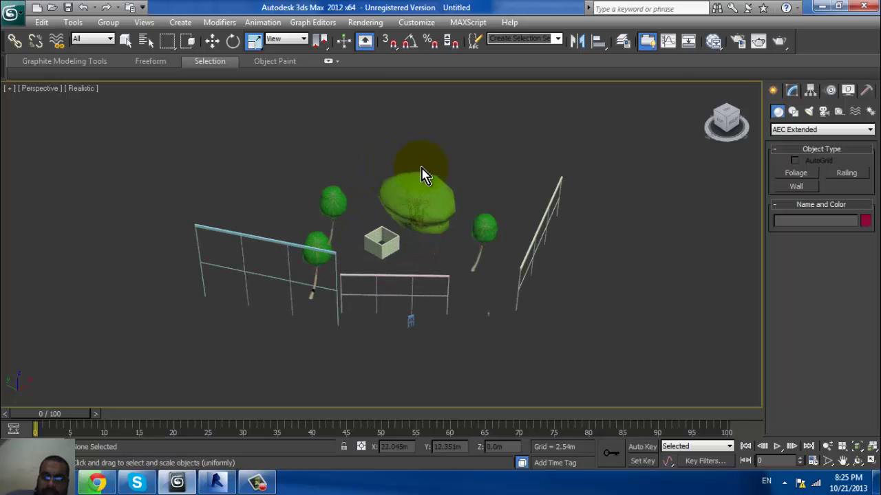